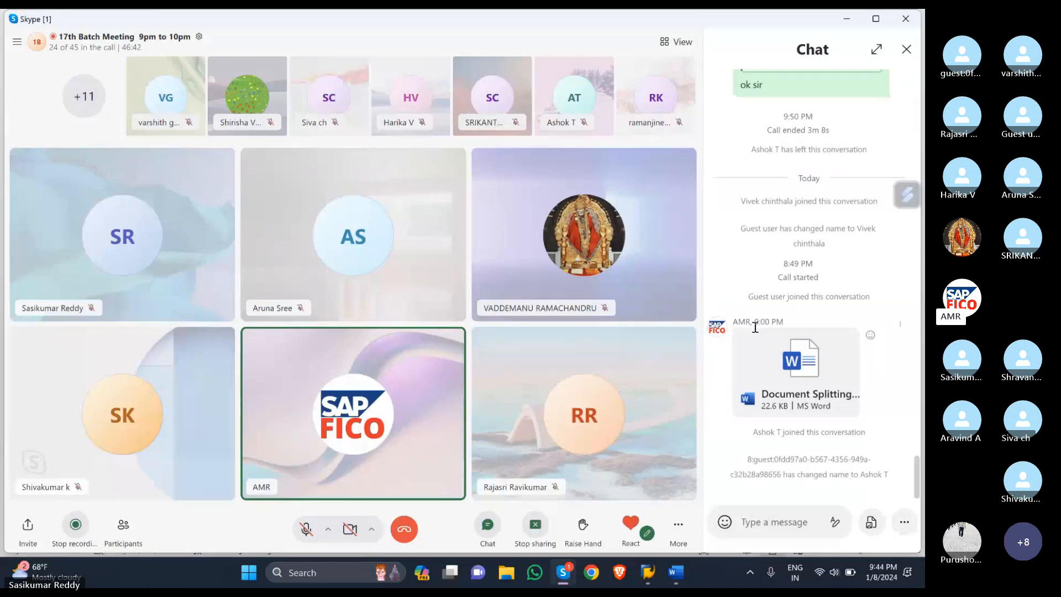
Download the shared GL ACC.XLSX workbook from the meeting chat, accepting the file, and open it in Excel
{"action": "left_click", "coordinate": [799, 423]}
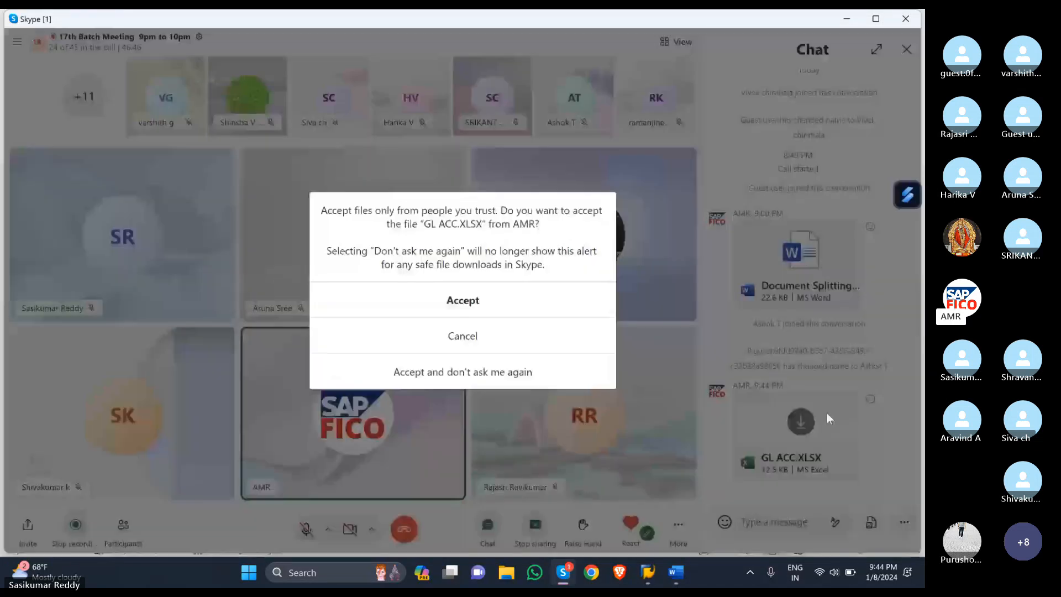
{"action": "left_click", "coordinate": [551, 311]}
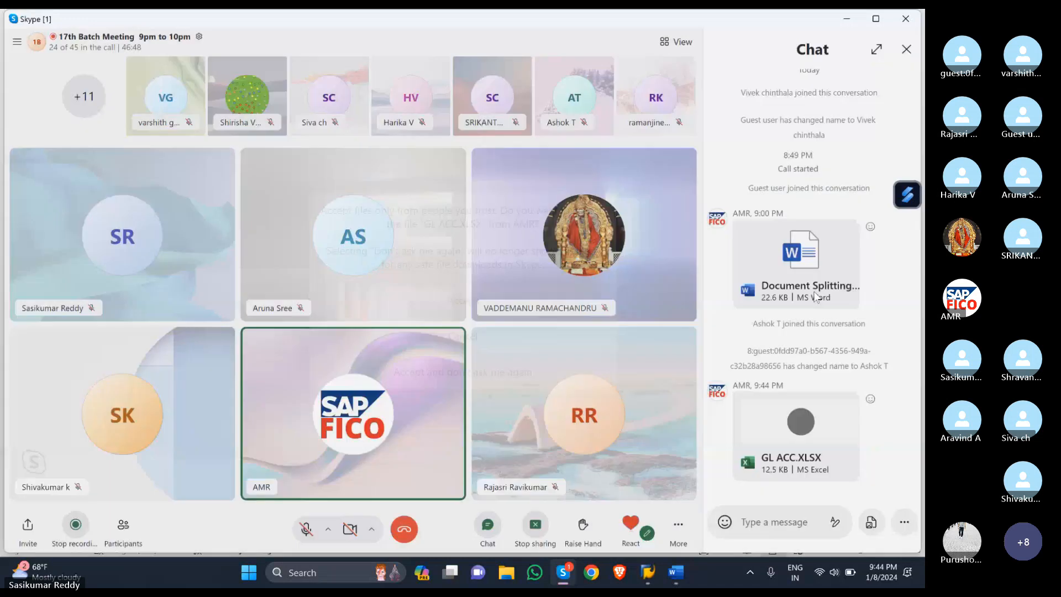
{"action": "left_click", "coordinate": [805, 429]}
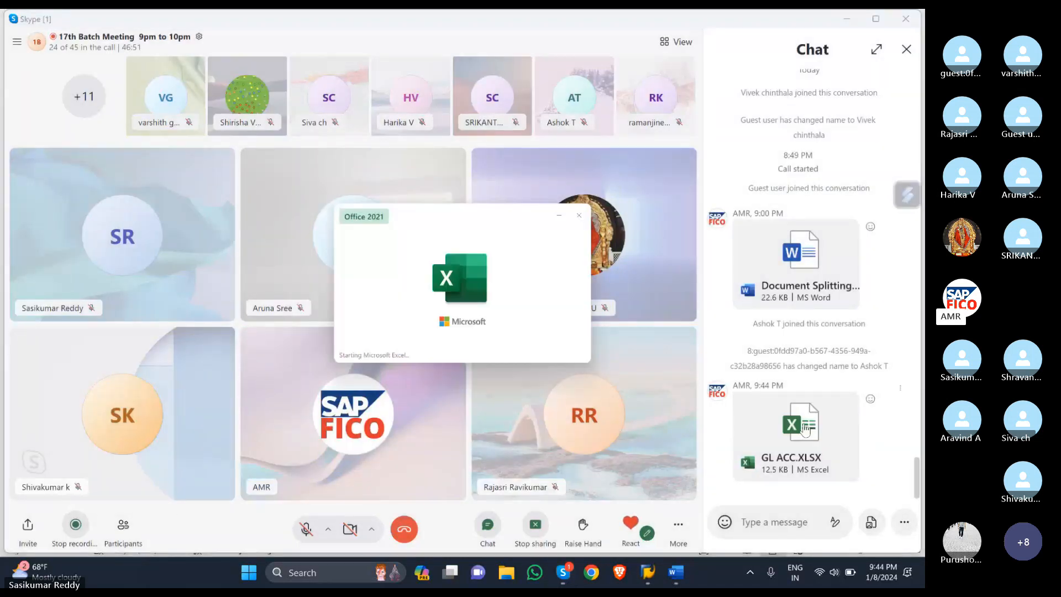
Review the account group table with its number ranges, highlighting the share capital, reserves and surplus, fixed assets and sales group rows
{"action": "scroll", "coordinate": [707, 370], "scroll_direction": "up", "scroll_amount": 4}
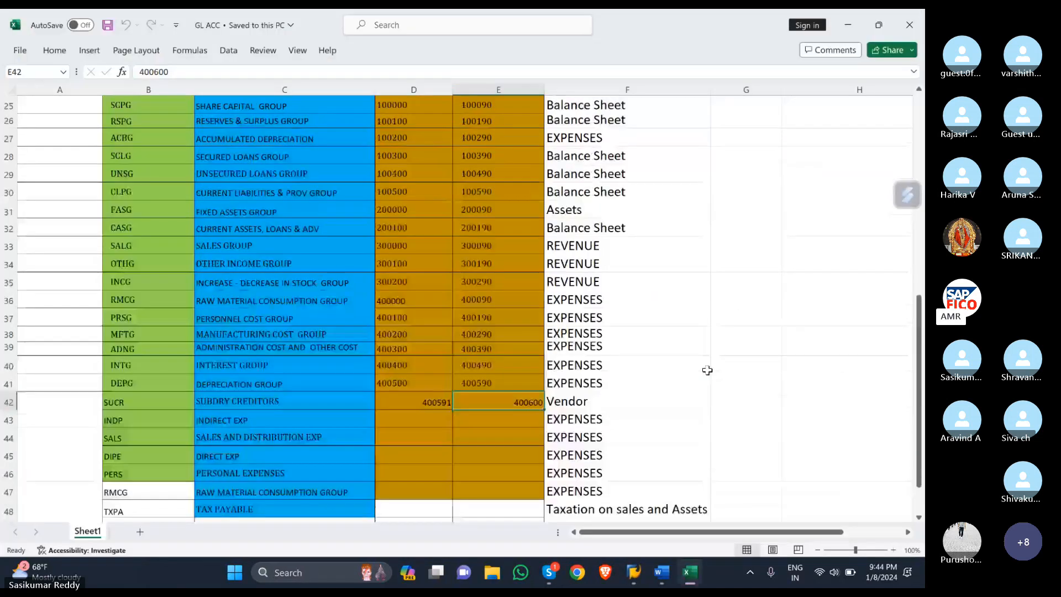
{"action": "scroll", "coordinate": [707, 370], "scroll_direction": "up", "scroll_amount": 4}
{"action": "scroll", "coordinate": [707, 371], "scroll_direction": "down", "scroll_amount": 2}
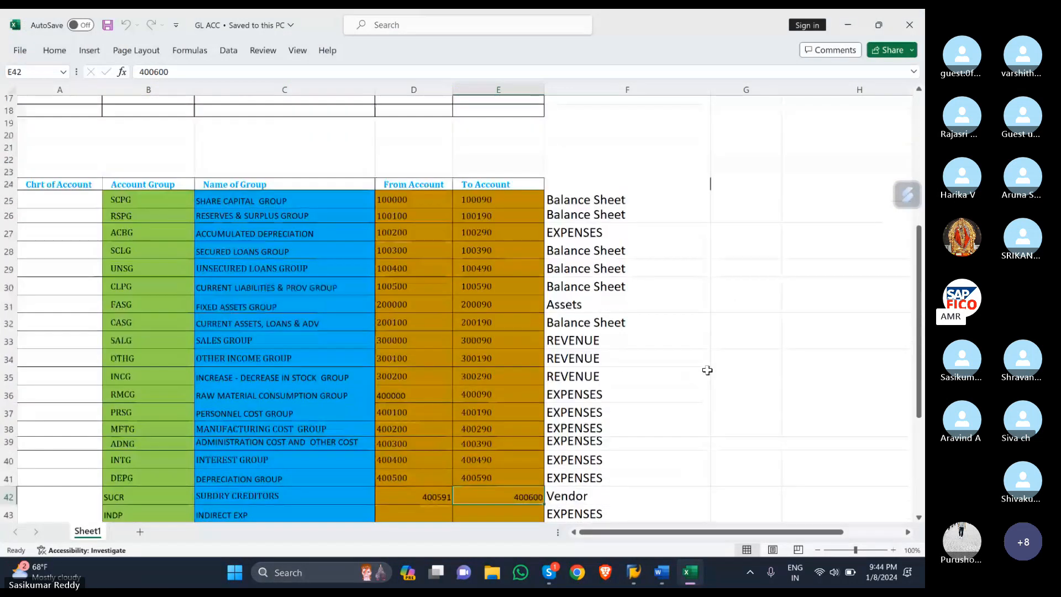
{"action": "scroll", "coordinate": [707, 370], "scroll_direction": "up", "scroll_amount": 2}
{"action": "scroll", "coordinate": [708, 370], "scroll_direction": "down", "scroll_amount": 2}
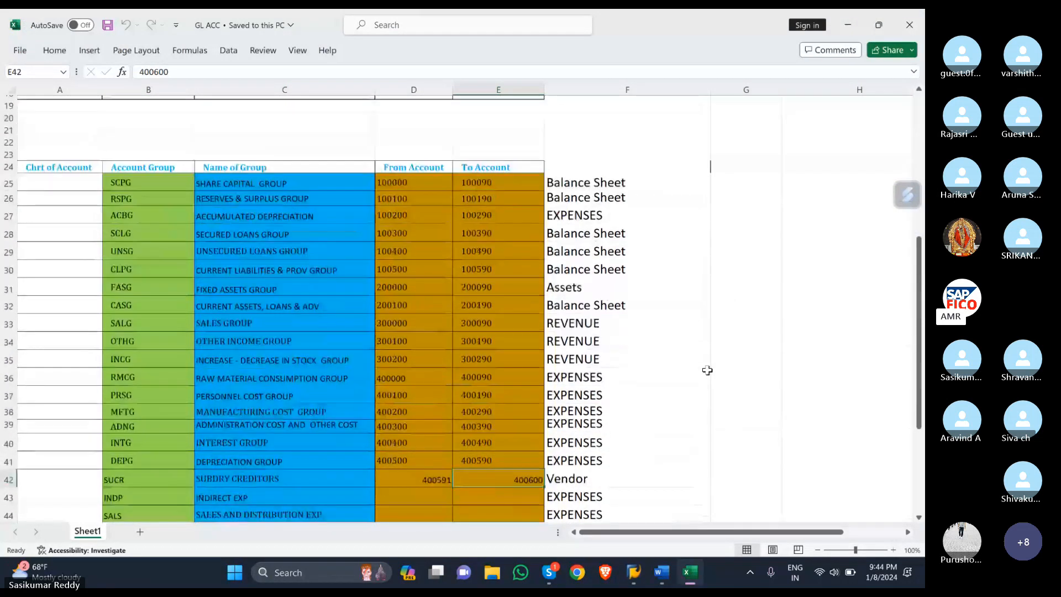
{"action": "scroll", "coordinate": [707, 371], "scroll_direction": "down", "scroll_amount": 1}
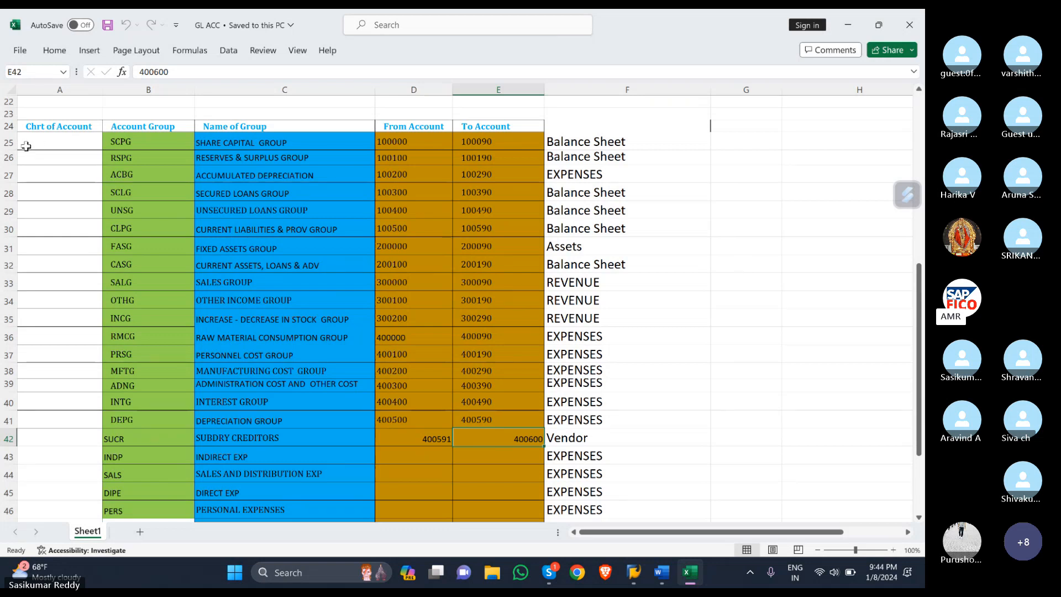
{"action": "left_click", "coordinate": [5, 143]}
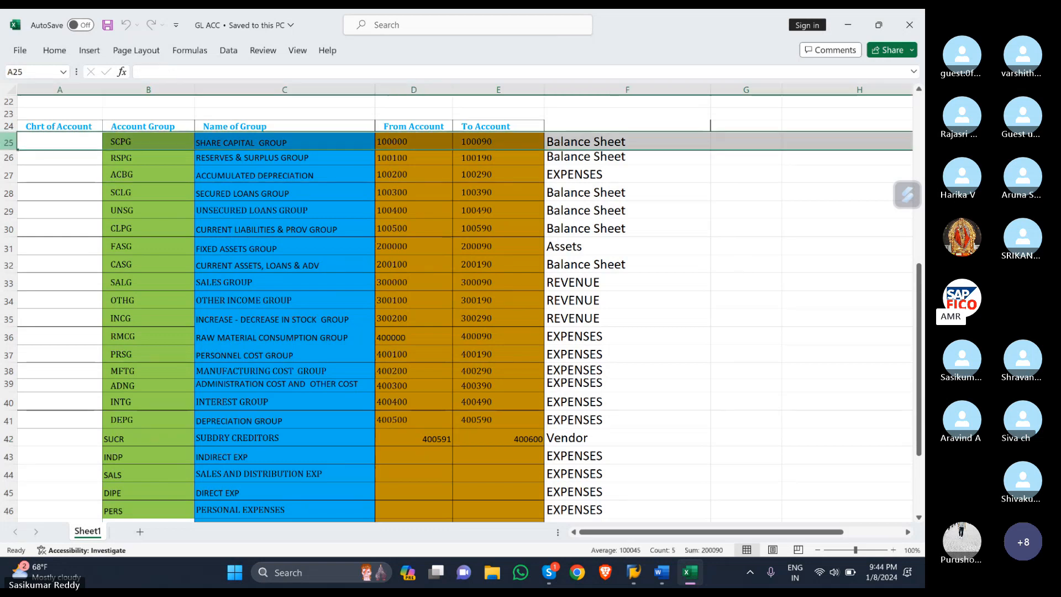
{"action": "left_click", "coordinate": [5, 159]}
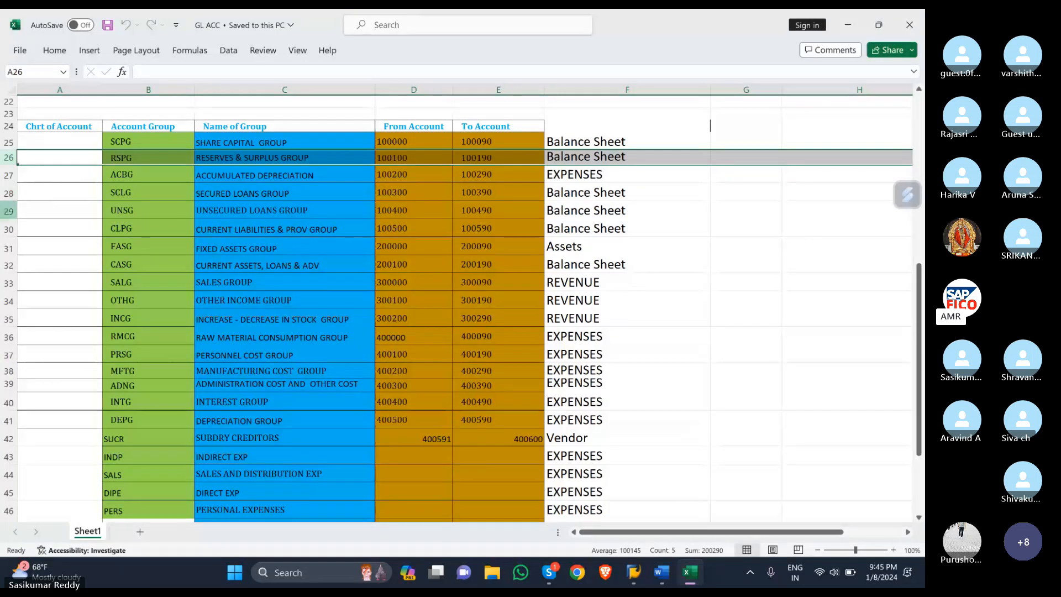
{"action": "left_click", "coordinate": [7, 248]}
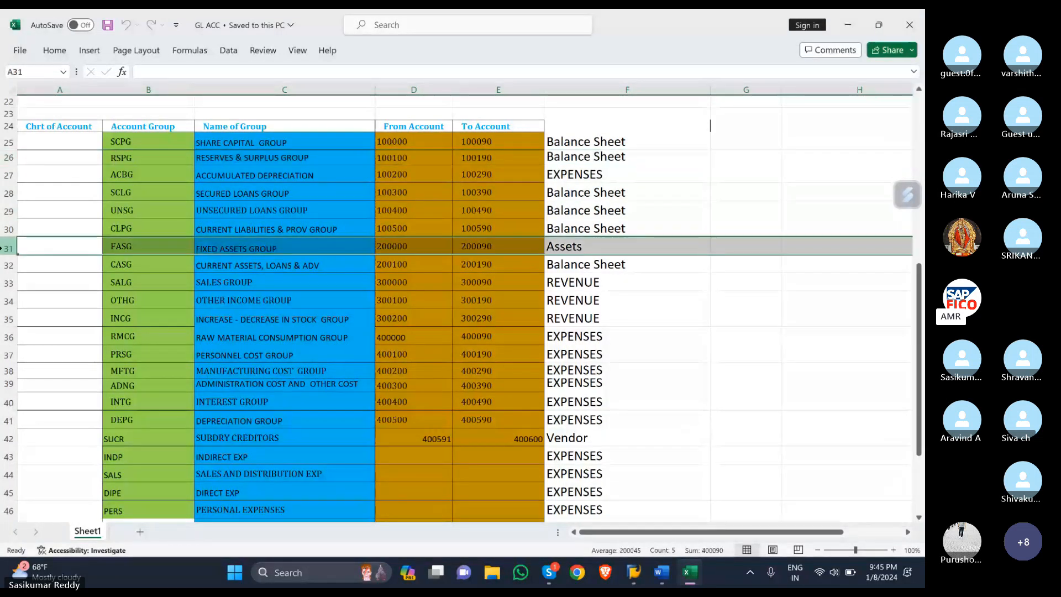
{"action": "left_click", "coordinate": [8, 283]}
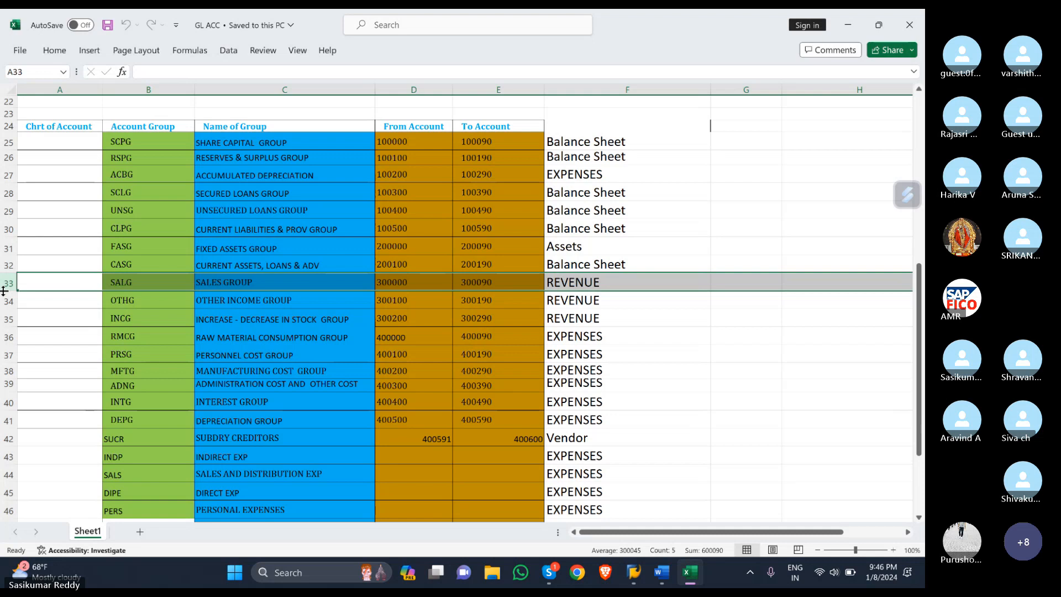
{"action": "left_click", "coordinate": [3, 142]}
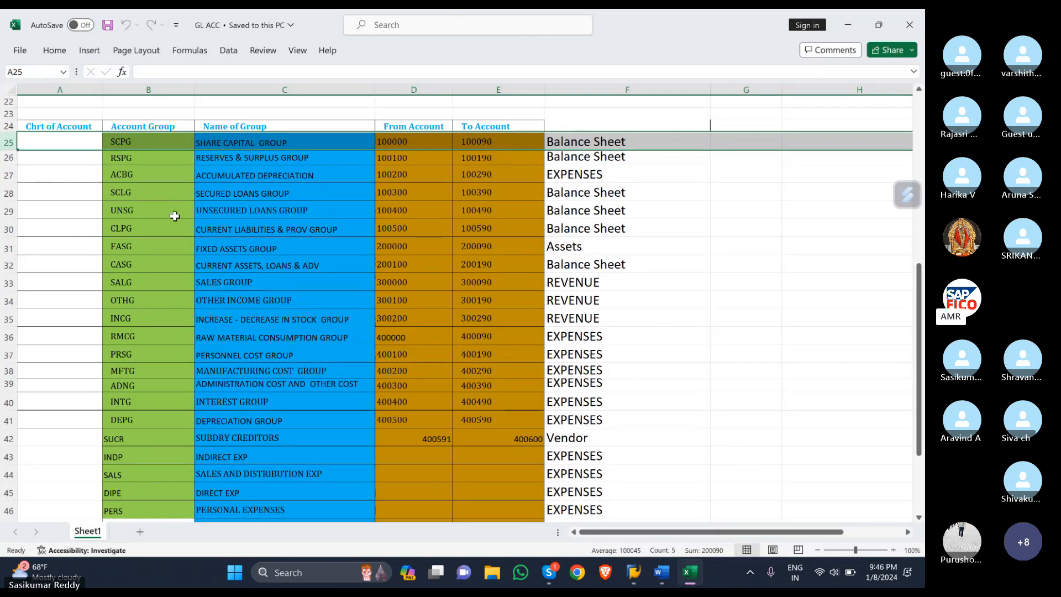
Switch to the SAP session and open the G/L account groups maintenance with transaction OBD4
{"action": "mouse_move", "coordinate": [635, 574]}
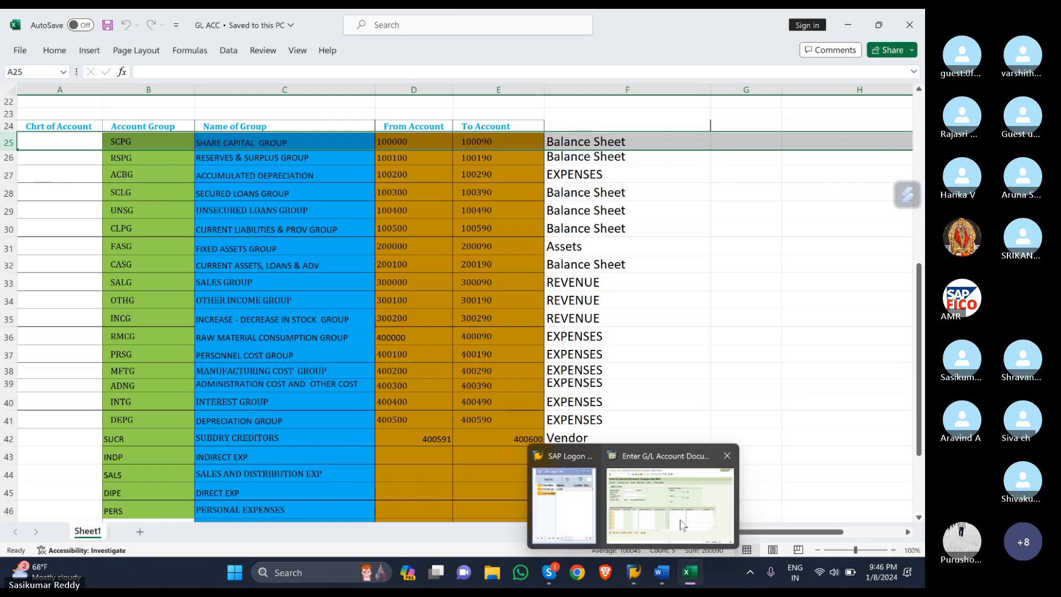
{"action": "left_click", "coordinate": [690, 514]}
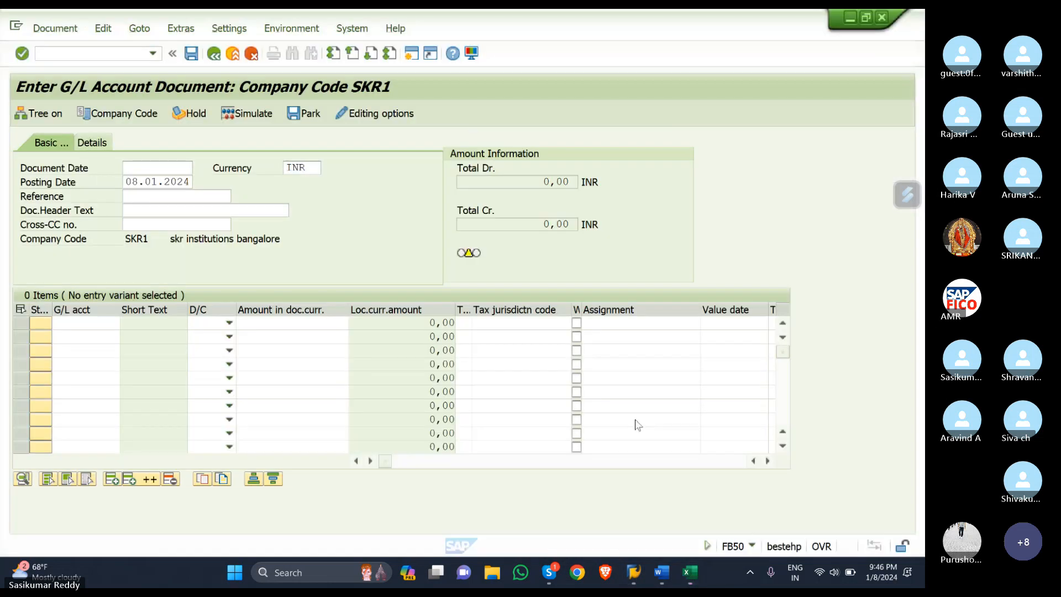
{"action": "type", "text": "/n"}
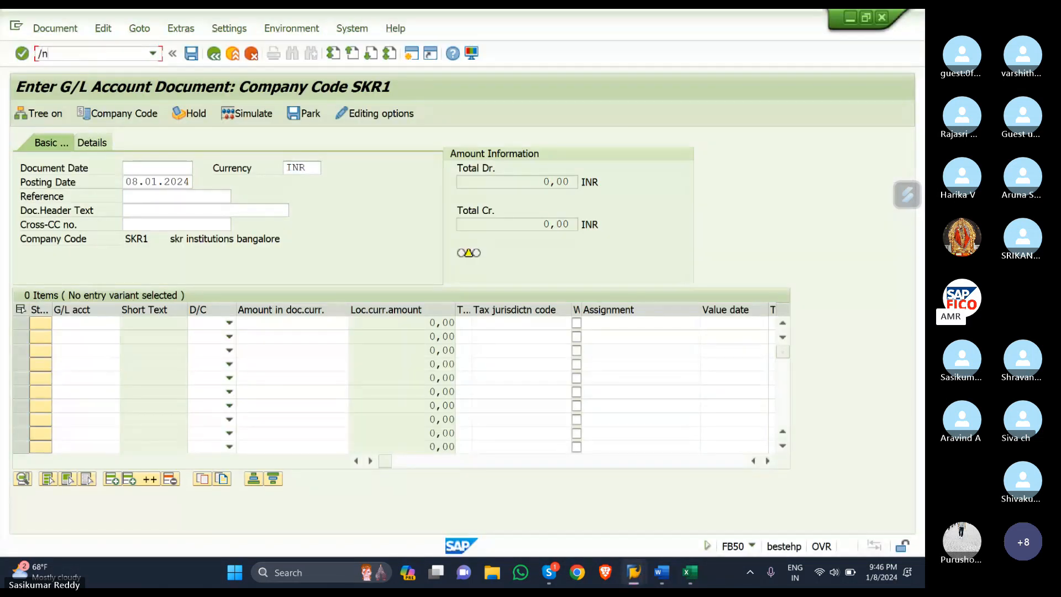
{"action": "type", "text": "obd4"}
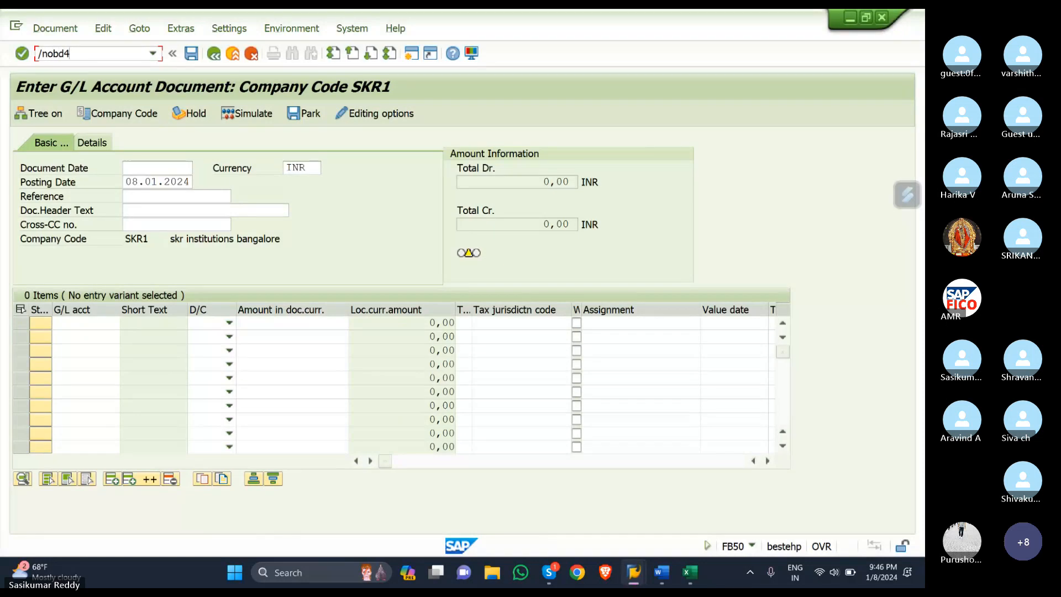
{"action": "key", "text": "Return"}
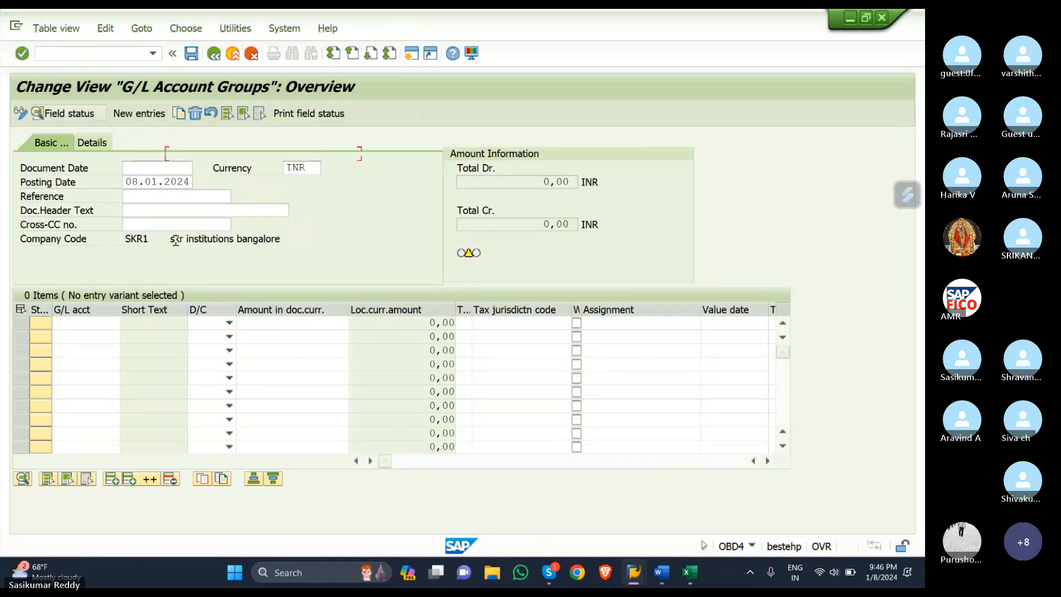
Position the G/L account groups list at chart of accounts SKOC and examine its groups, starting from accumulated depreciation
{"action": "left_click", "coordinate": [216, 522]}
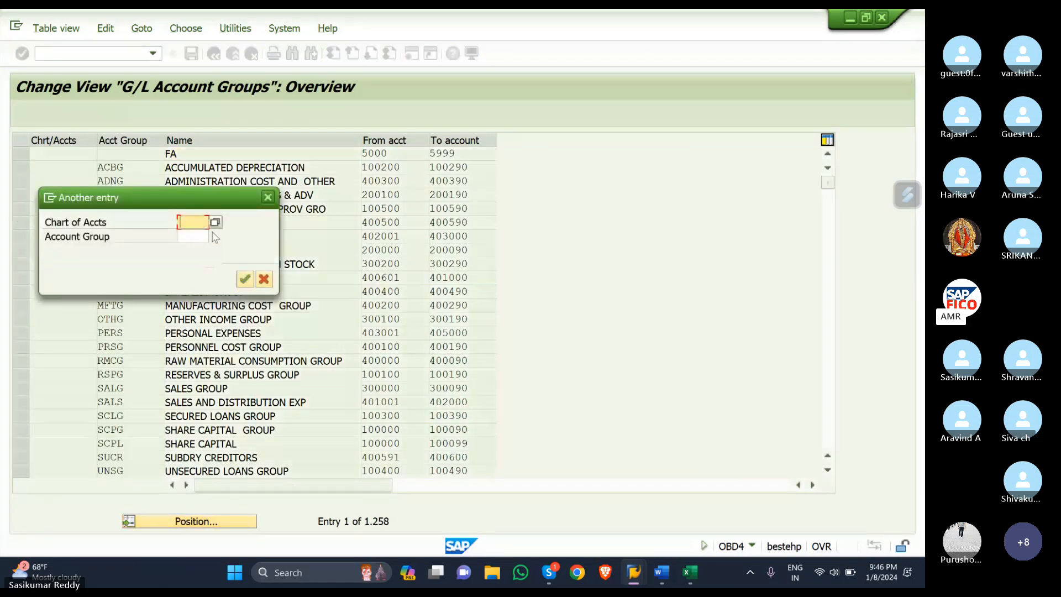
{"action": "type", "text": "sko"}
{"action": "left_click", "coordinate": [215, 236]}
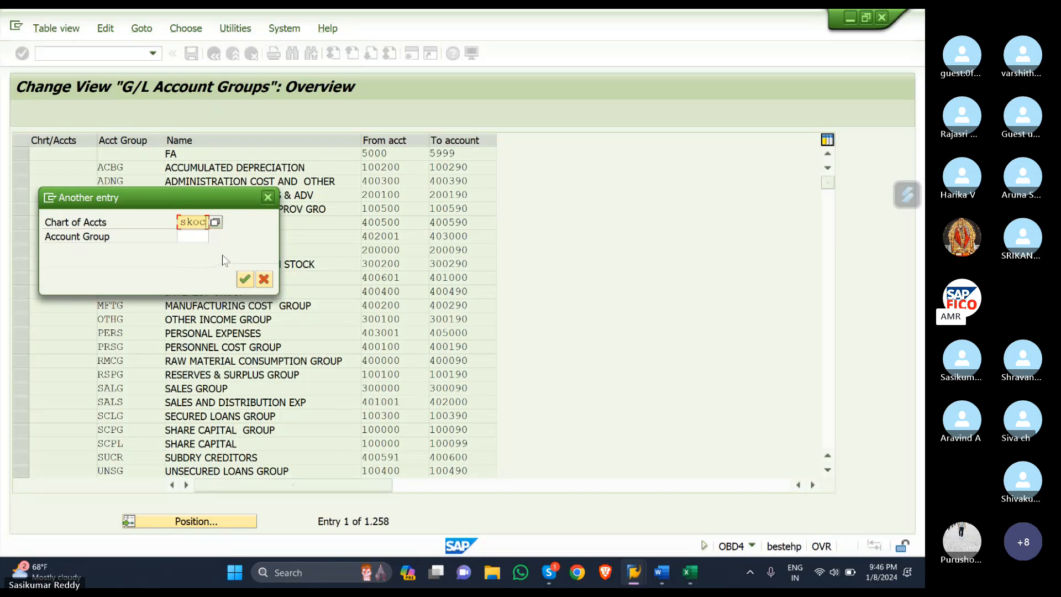
{"action": "left_click", "coordinate": [244, 280]}
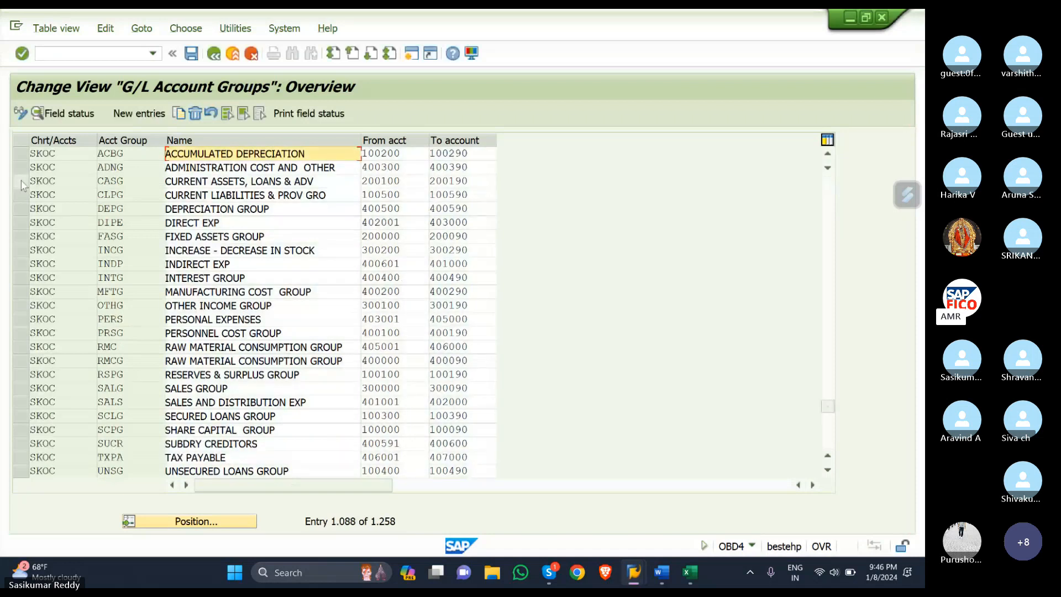
{"action": "left_click", "coordinate": [20, 155]}
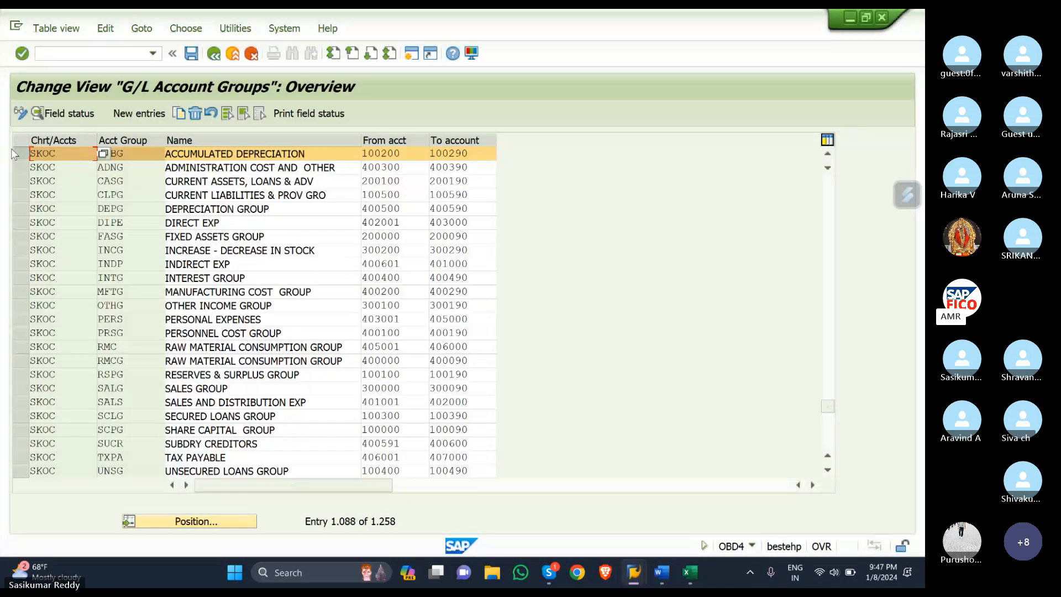
{"action": "left_click", "coordinate": [16, 157]}
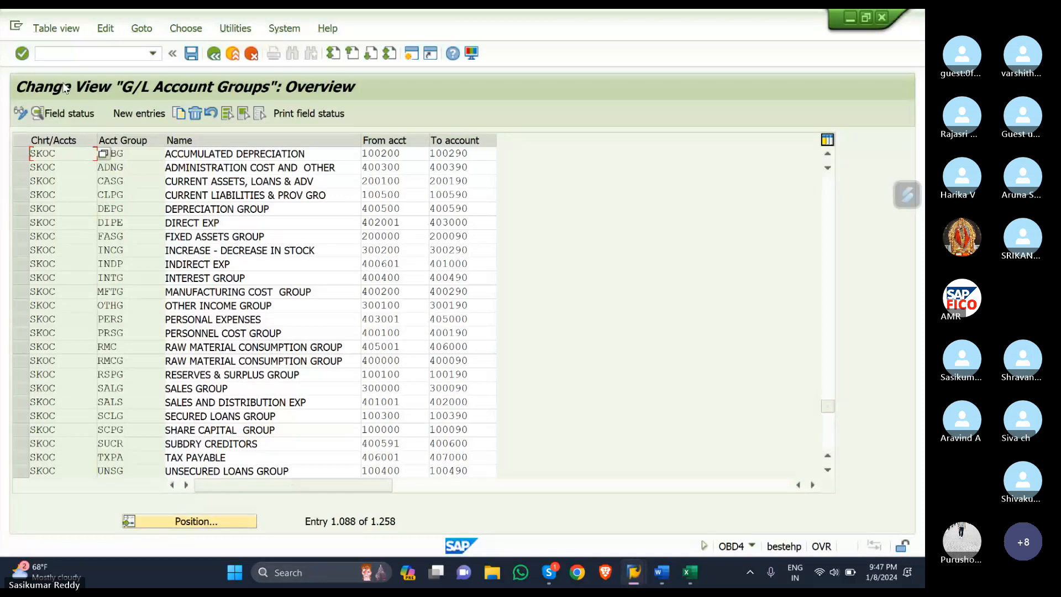
Run transaction SPRO and display the SAP Reference IMG
{"action": "left_click", "coordinate": [72, 56]}
{"action": "type", "text": "/NSPRO"}
{"action": "key", "text": "Return"}
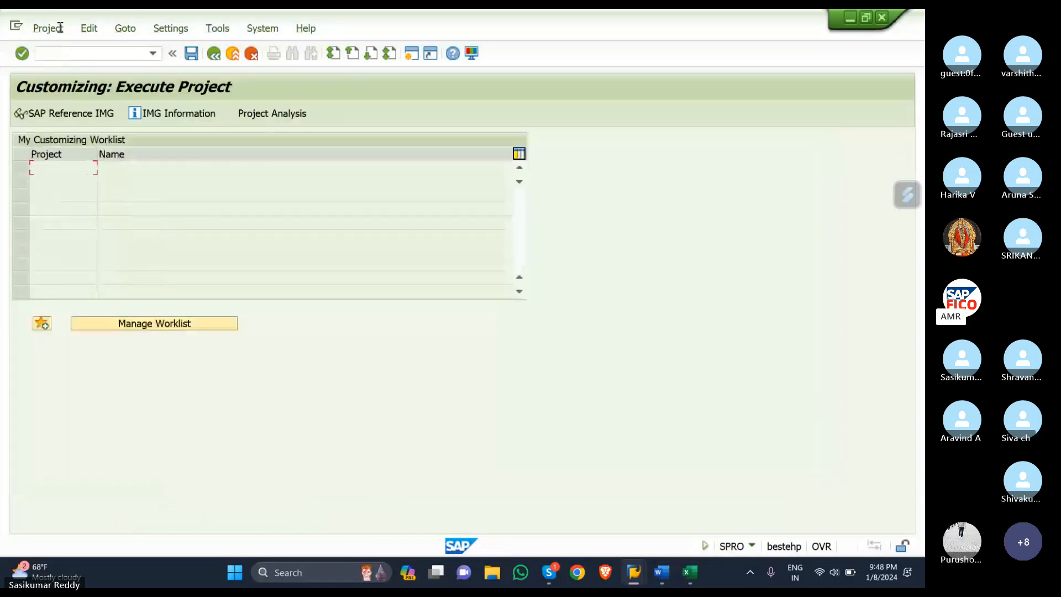
{"action": "left_click", "coordinate": [73, 117]}
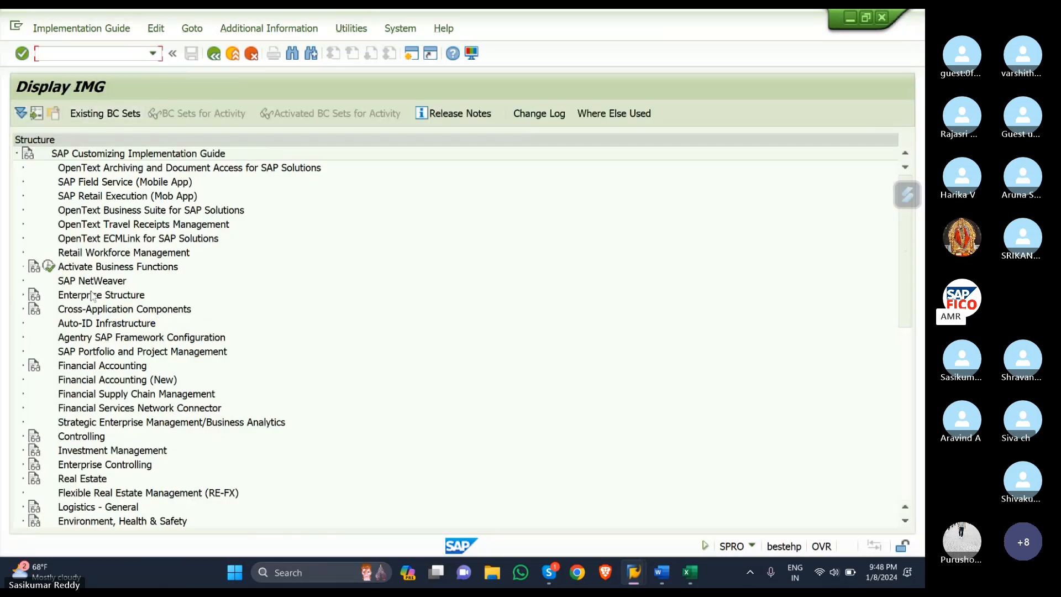
Expand Financial Accounting in the implementation guide, along with its Financial Accounting Global Settings and General Ledger Accounting nodes
{"action": "scroll", "coordinate": [92, 293], "scroll_direction": "down", "scroll_amount": 1}
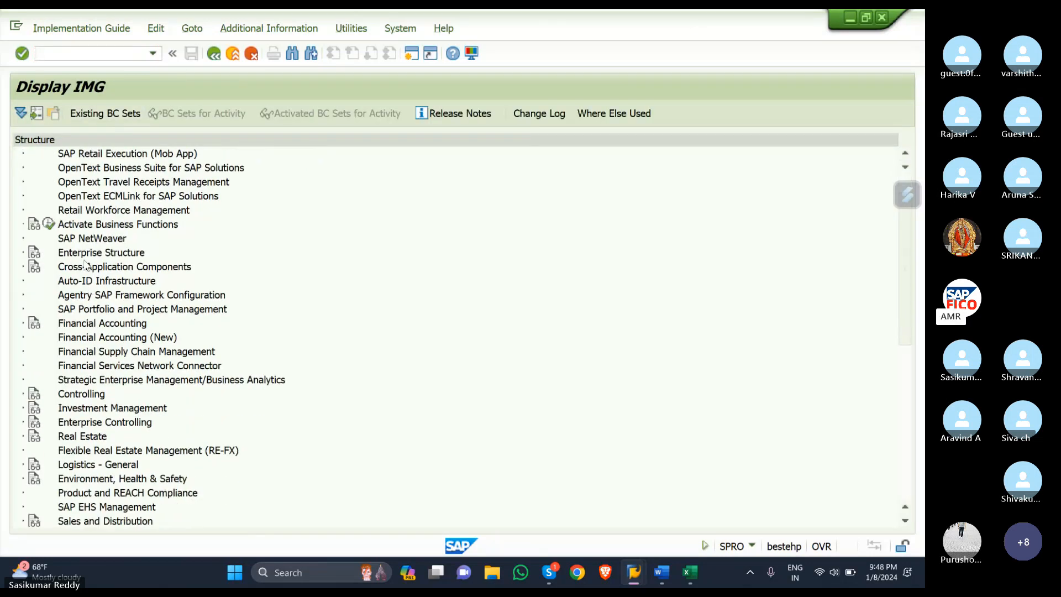
{"action": "left_click", "coordinate": [24, 325]}
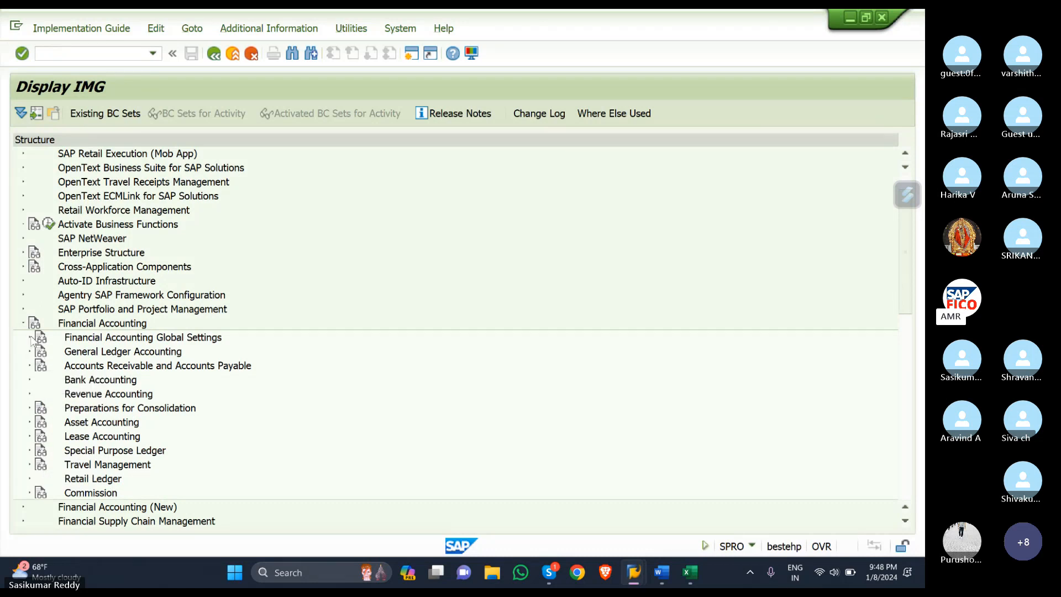
{"action": "left_click", "coordinate": [31, 338]}
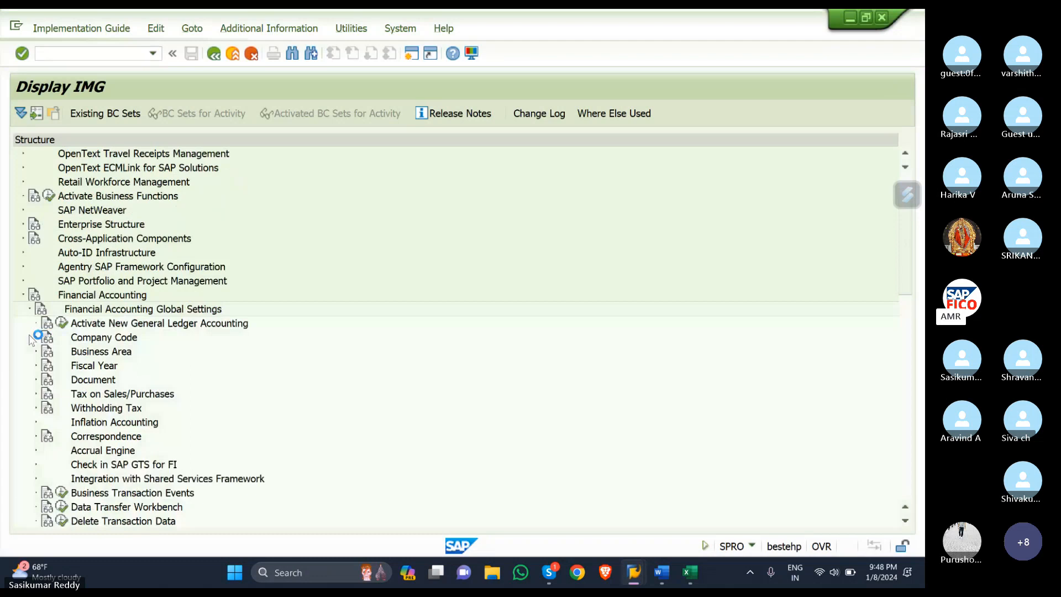
{"action": "scroll", "coordinate": [31, 340], "scroll_direction": "down", "scroll_amount": 2}
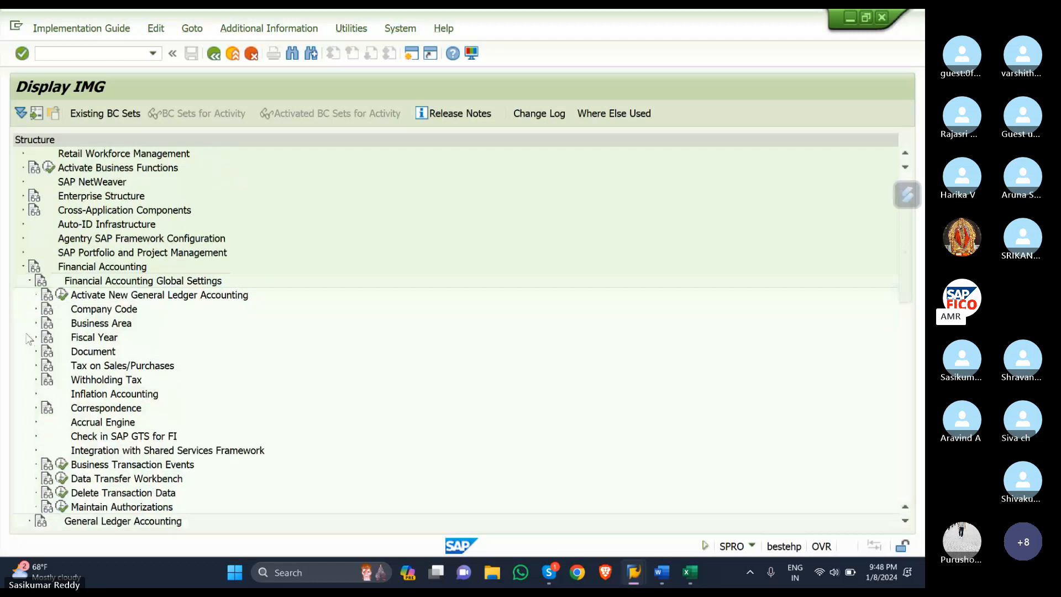
{"action": "scroll", "coordinate": [29, 339], "scroll_direction": "down", "scroll_amount": 4}
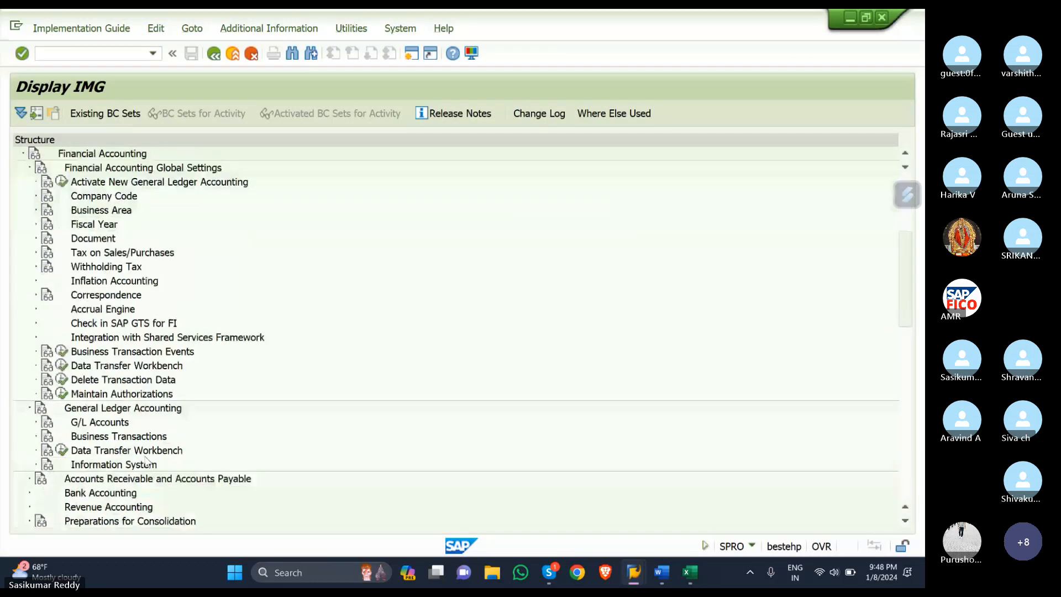
{"action": "scroll", "coordinate": [147, 460], "scroll_direction": "down", "scroll_amount": 1}
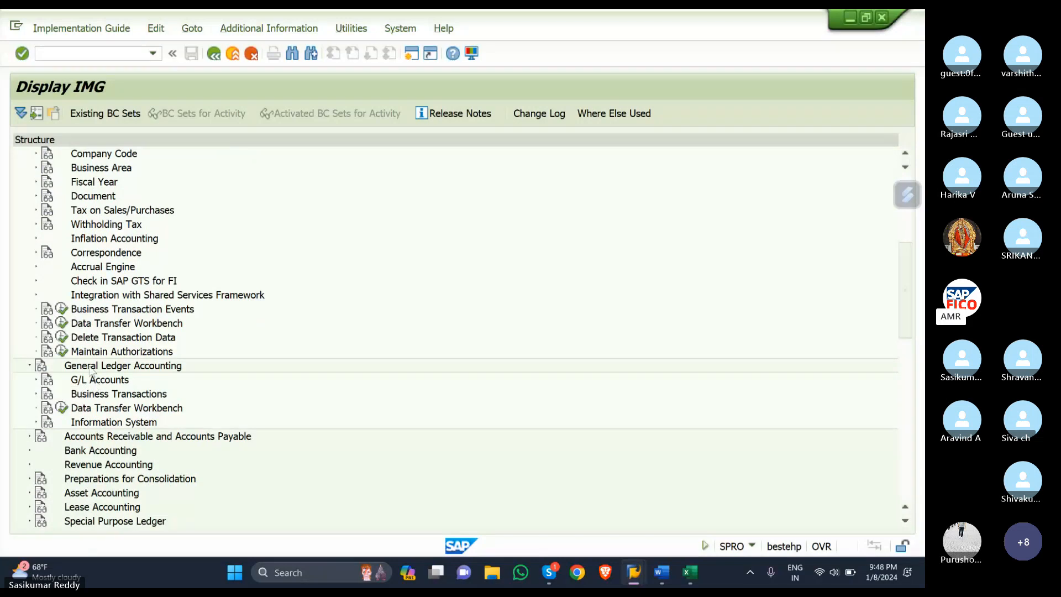
{"action": "scroll", "coordinate": [77, 365], "scroll_direction": "down", "scroll_amount": 1}
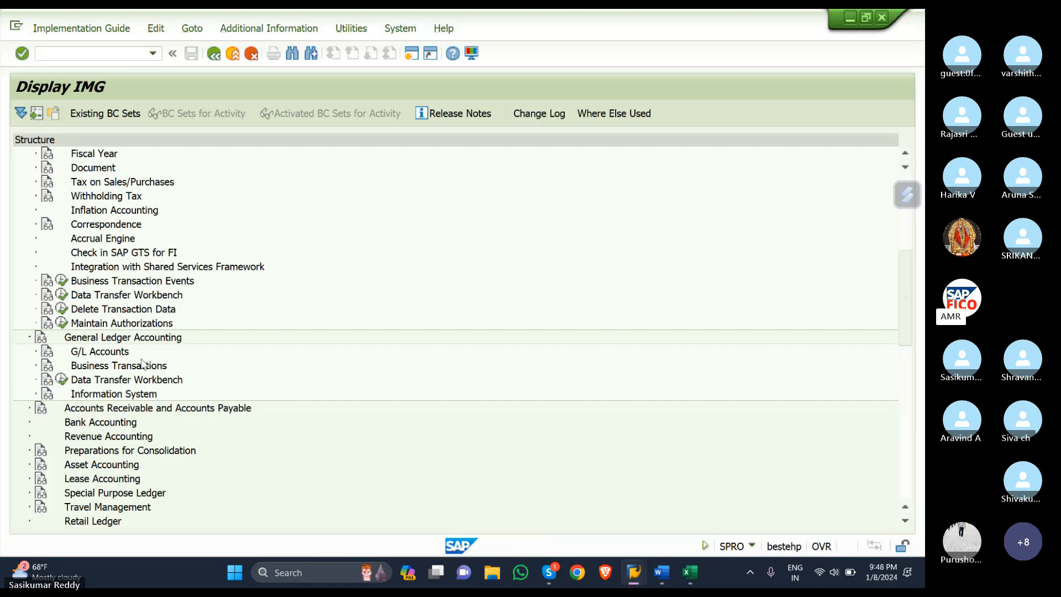
{"action": "scroll", "coordinate": [215, 261], "scroll_direction": "up", "scroll_amount": 4}
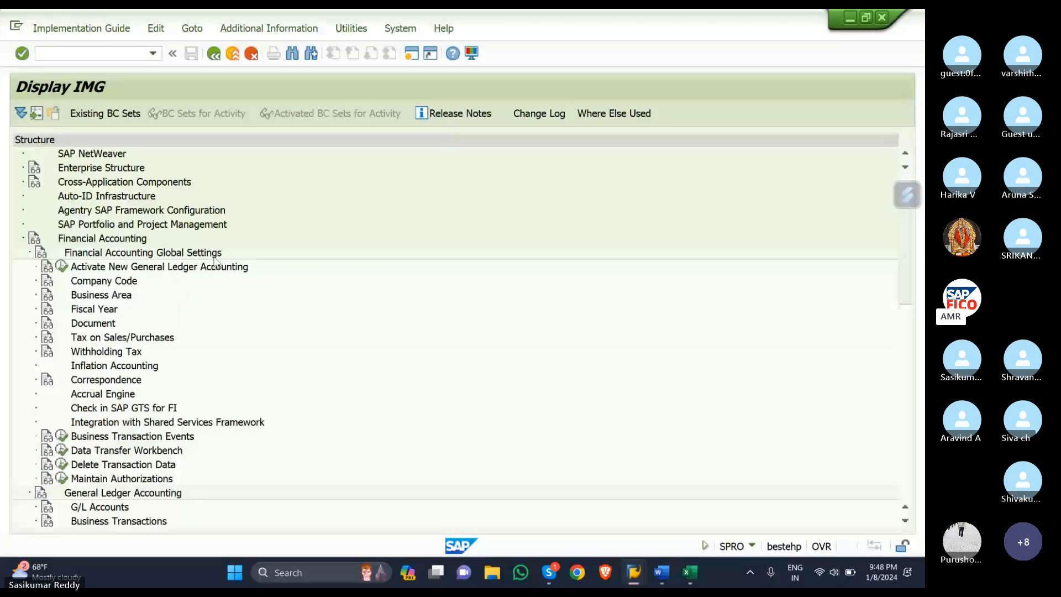